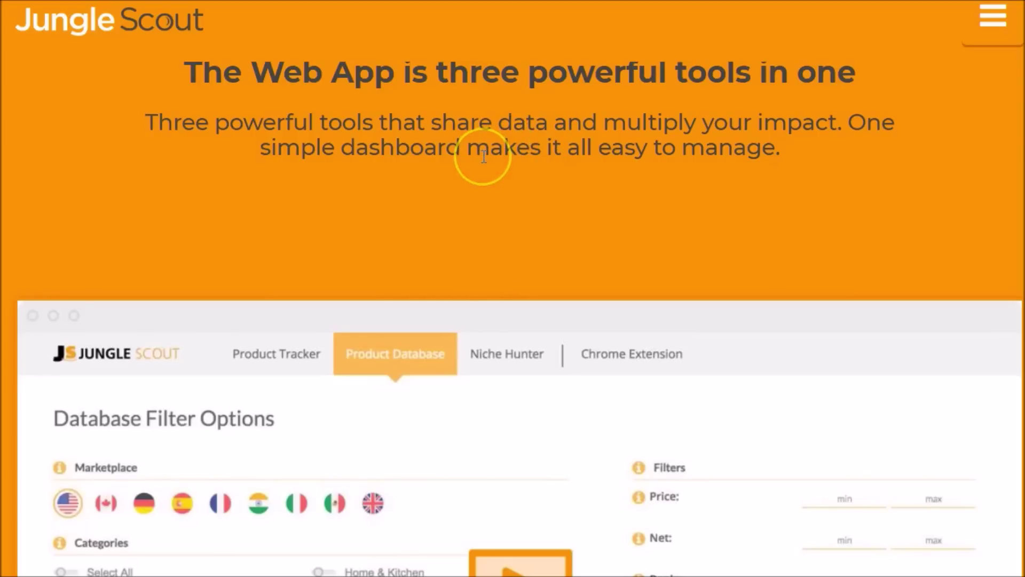
Scroll down the Web App page past the Product Database screenshot to the Niche Hunter demo video
scroll(483, 156, down, 2)
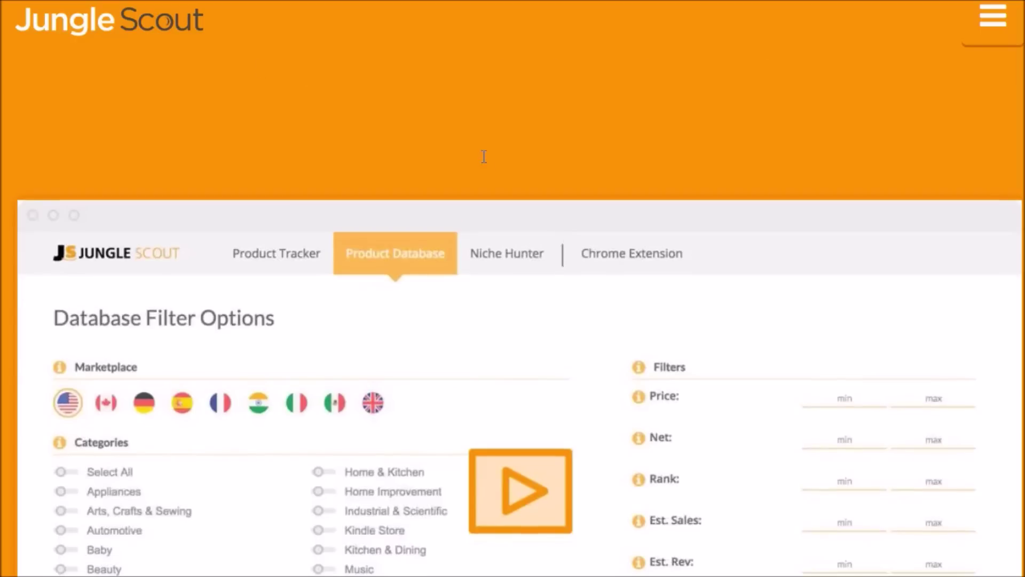
scroll(482, 156, down, 2)
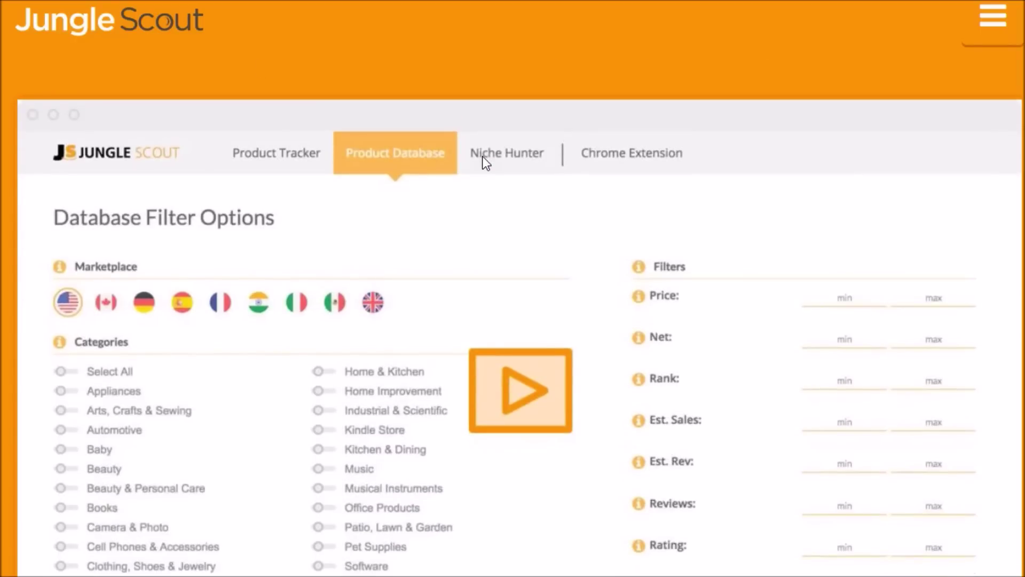
scroll(482, 156, down, 2)
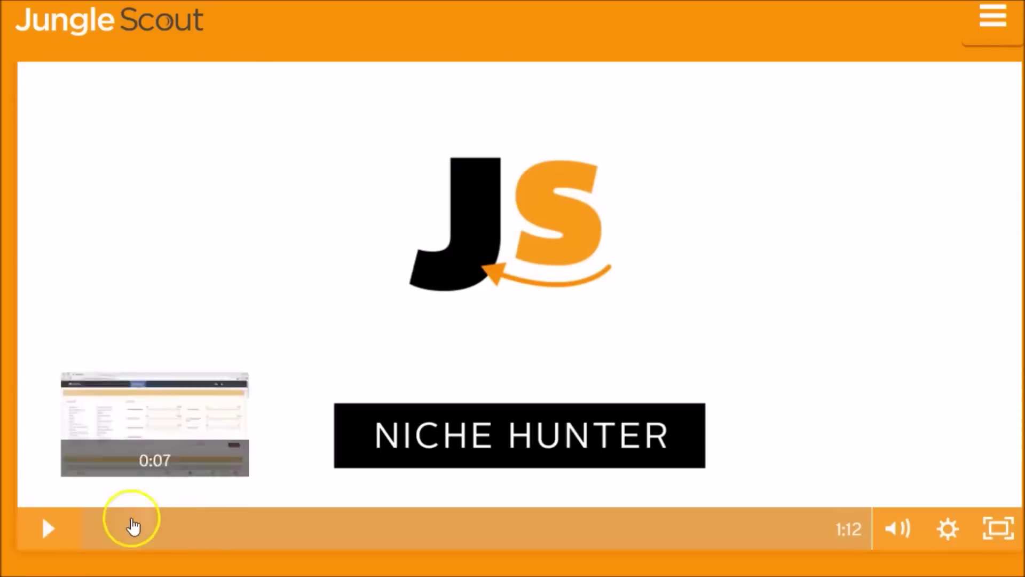
Play the embedded Niche Hunter demo video to show its filters and niche results
click(47, 528)
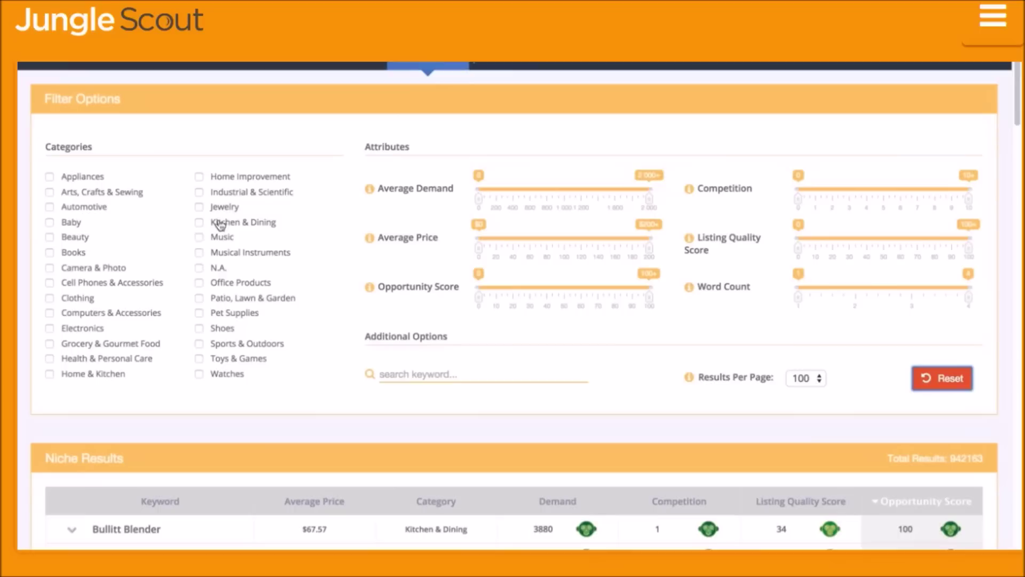
Select Grocery & Gourmet Food and Pet Supplies, narrow average demand, and require competition of at least 1
click(50, 346)
click(199, 313)
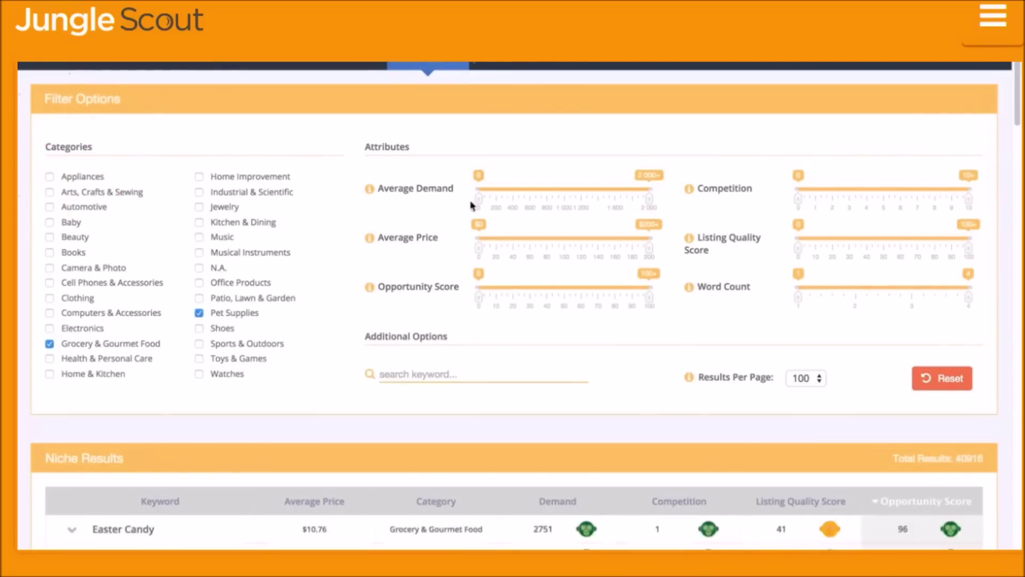
drag(478, 200, 553, 201)
drag(650, 200, 618, 199)
drag(799, 199, 815, 199)
Limit average price to about $60–$130 and raise minimum listing quality and word count
drag(479, 247, 534, 247)
drag(650, 247, 599, 247)
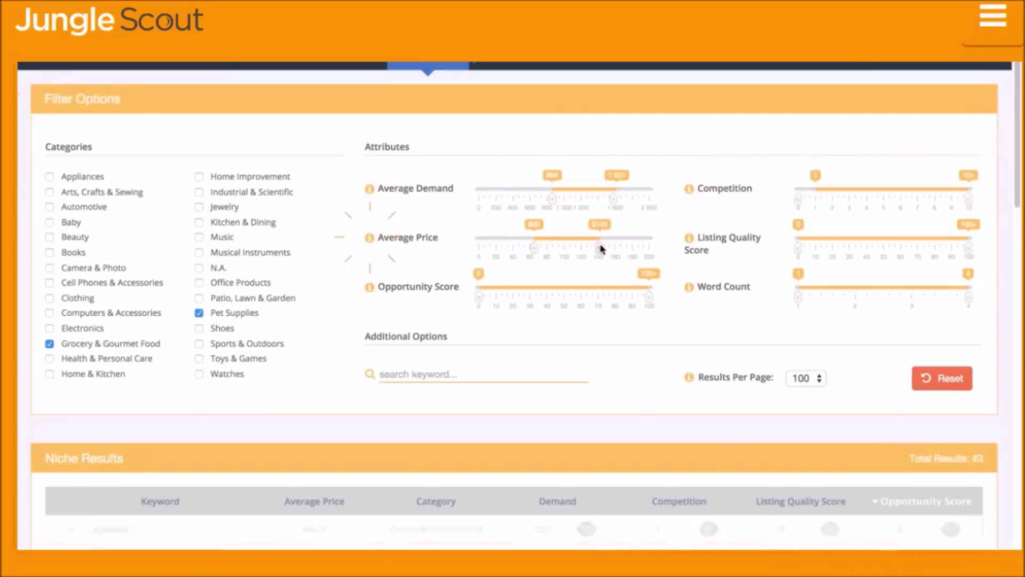
drag(799, 248, 853, 248)
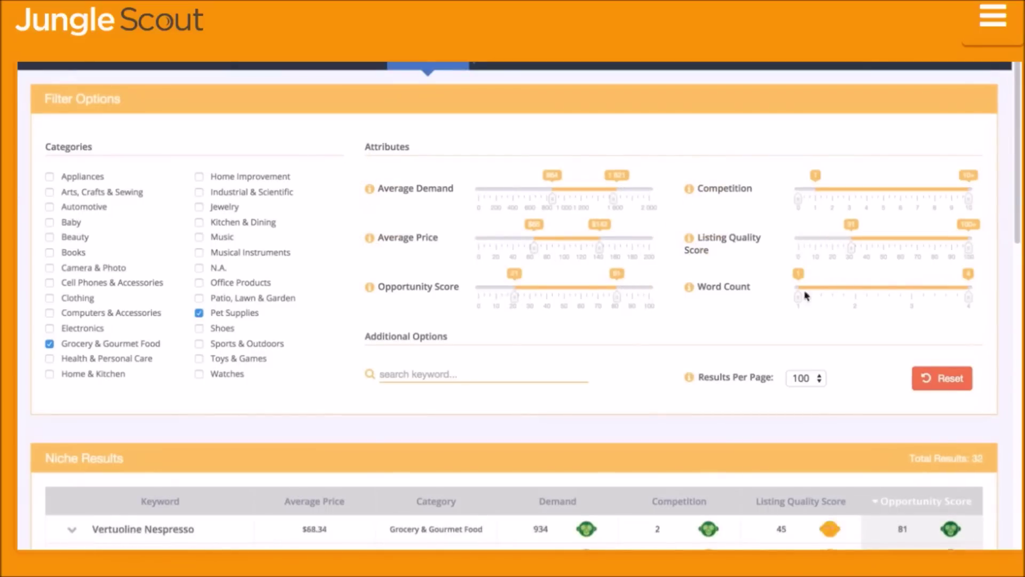
drag(800, 295, 858, 295)
scroll(858, 293, down, 2)
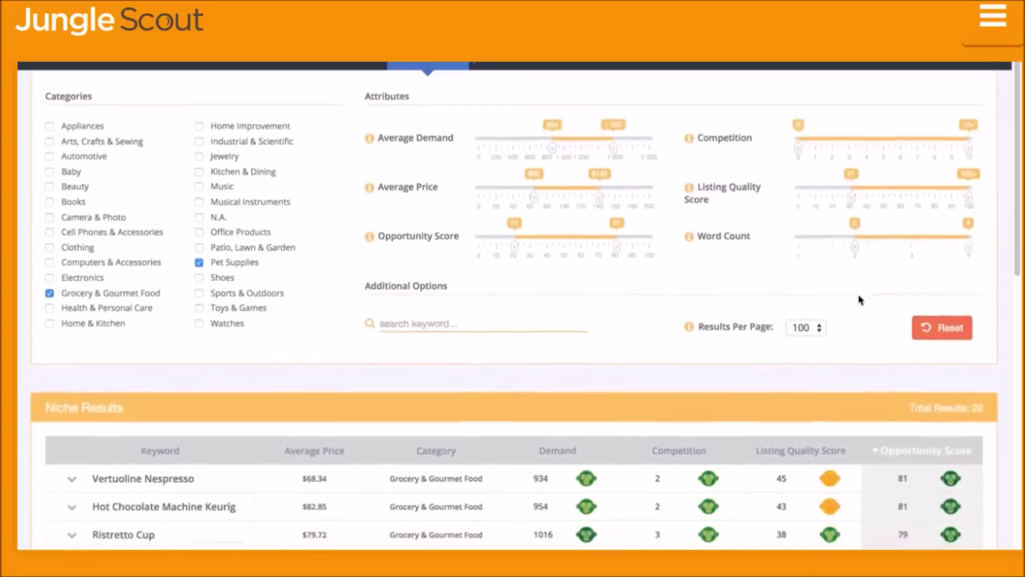
scroll(858, 294, down, 5)
scroll(863, 300, down, 2)
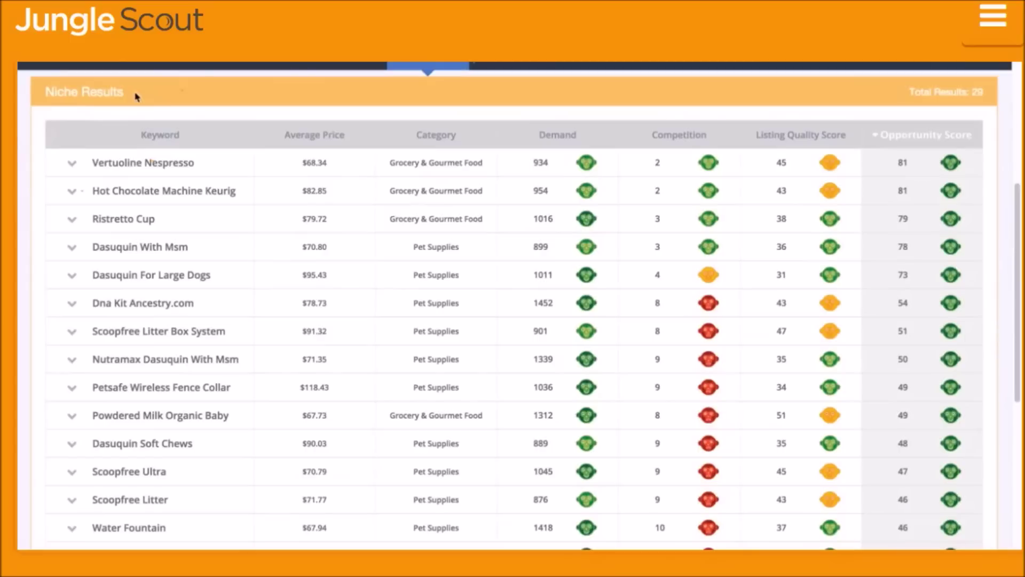
Expand the Dasuquin With Msm niche to see its top search results and related keywords
click(74, 248)
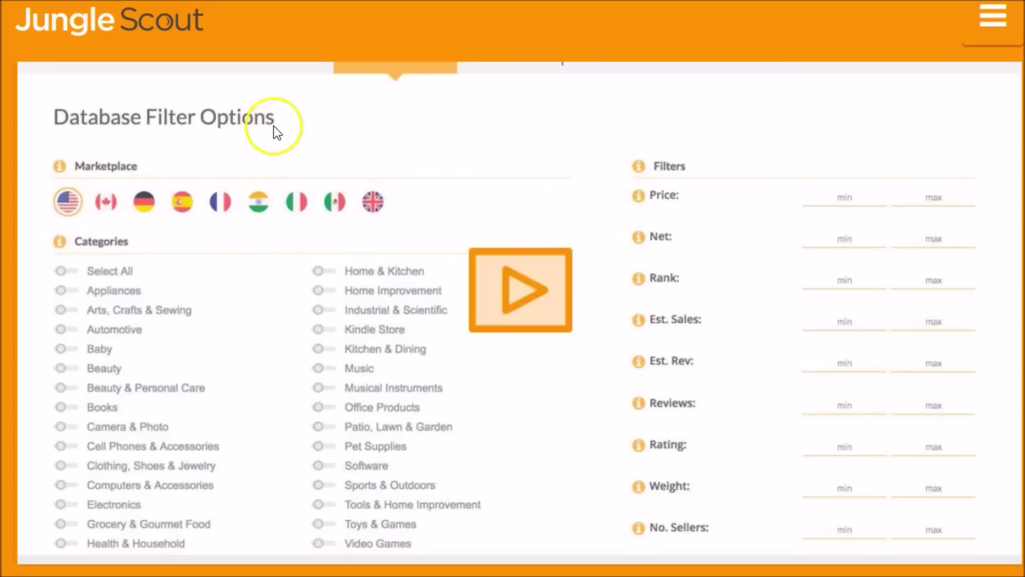
Play the Product Database demo video to reach its filtered product list
click(512, 292)
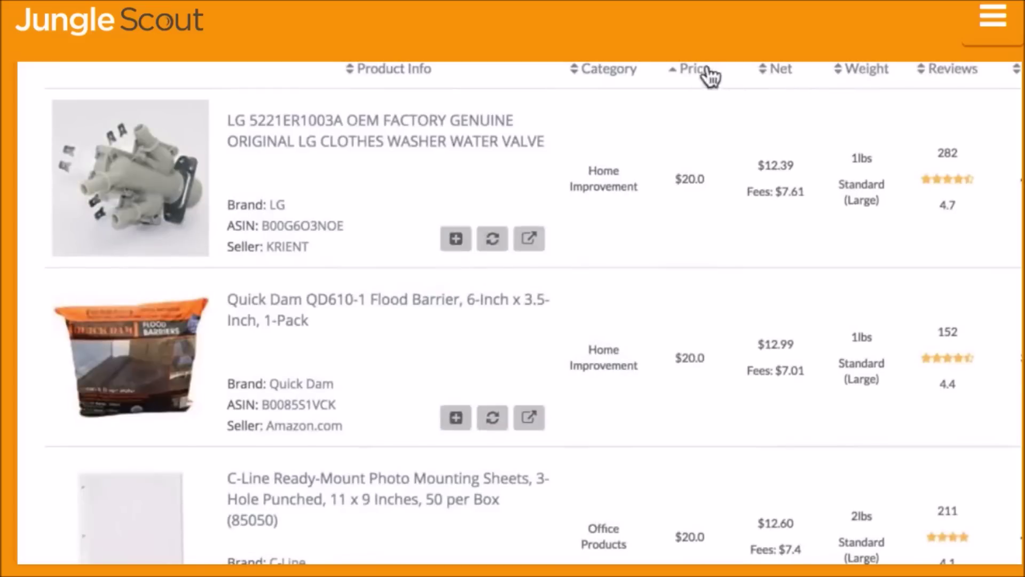
Sort products by price and add the Feit LED Yard Light to the tracker
click(693, 74)
scroll(693, 80, down, 10)
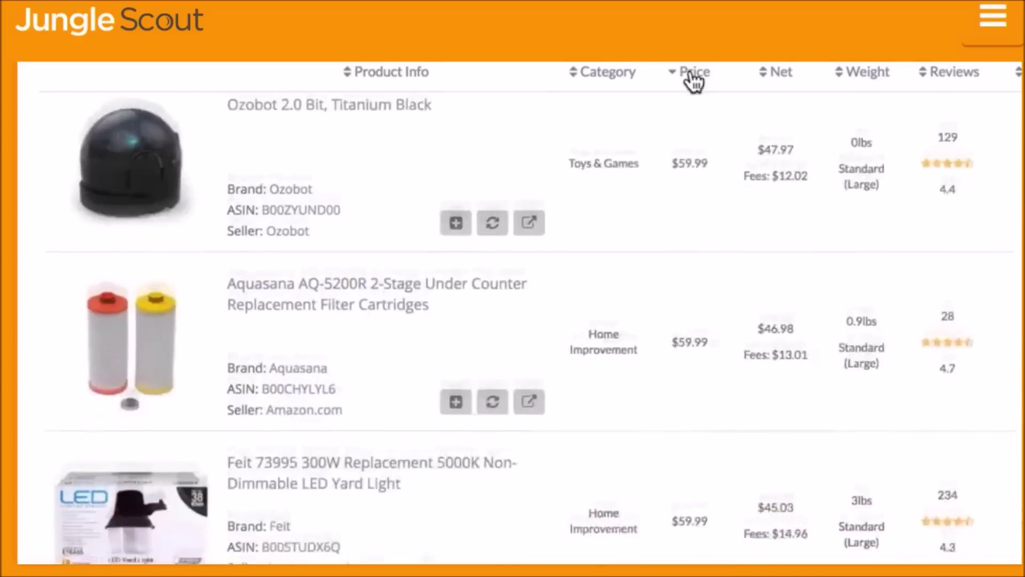
click(457, 472)
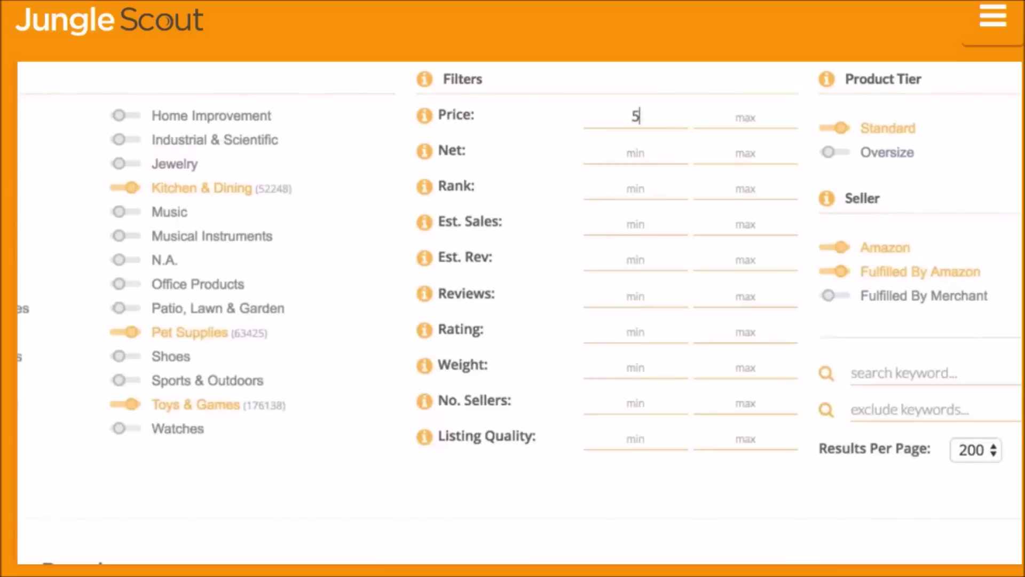
Filter by price, rank, estimated sales and reviews (0100, 5000, 200, 1000), then sort by net
text(0100)
click(746, 188)
text(5000)
click(636, 224)
text(200)
click(744, 294)
text(1000)
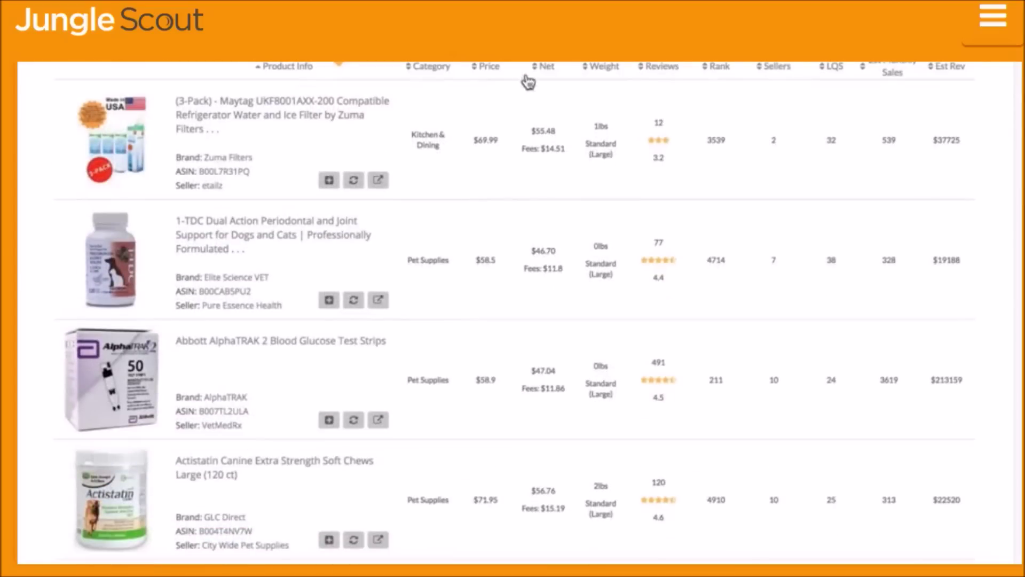
click(536, 68)
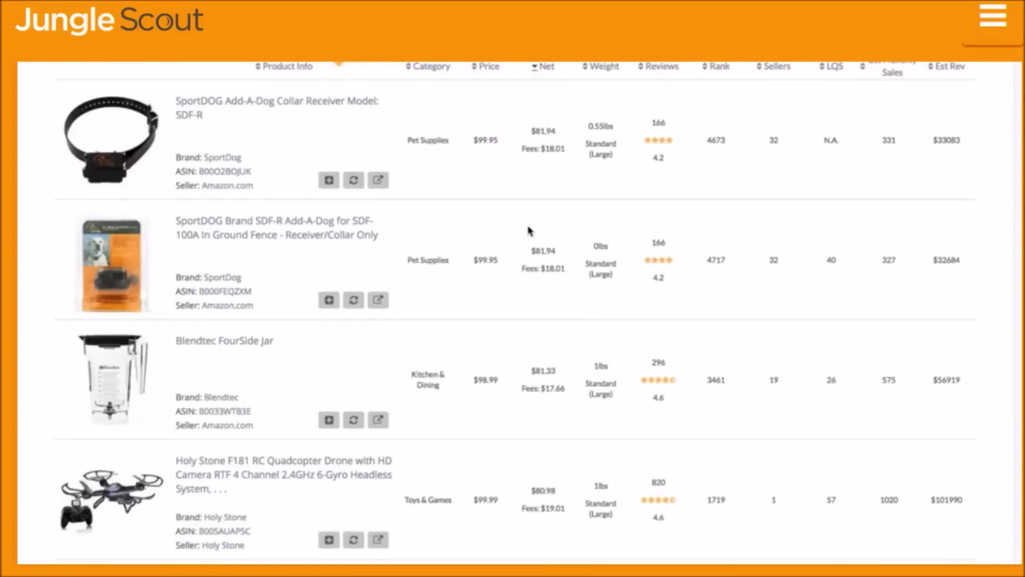
scroll(331, 300, down, 8)
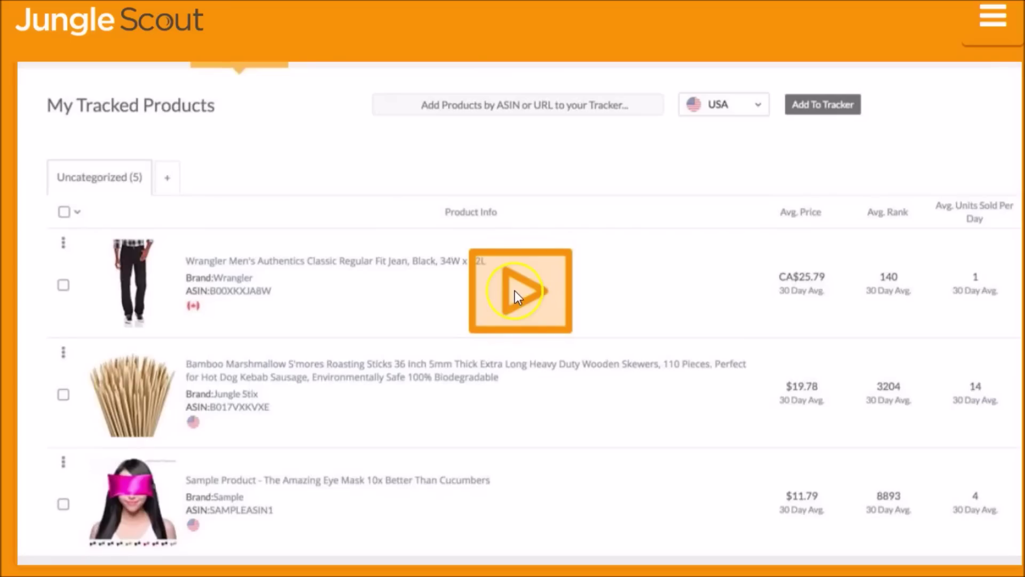
Play the Product Tracker demo and view the Training Fins Adult 7-9 daily chart
click(515, 291)
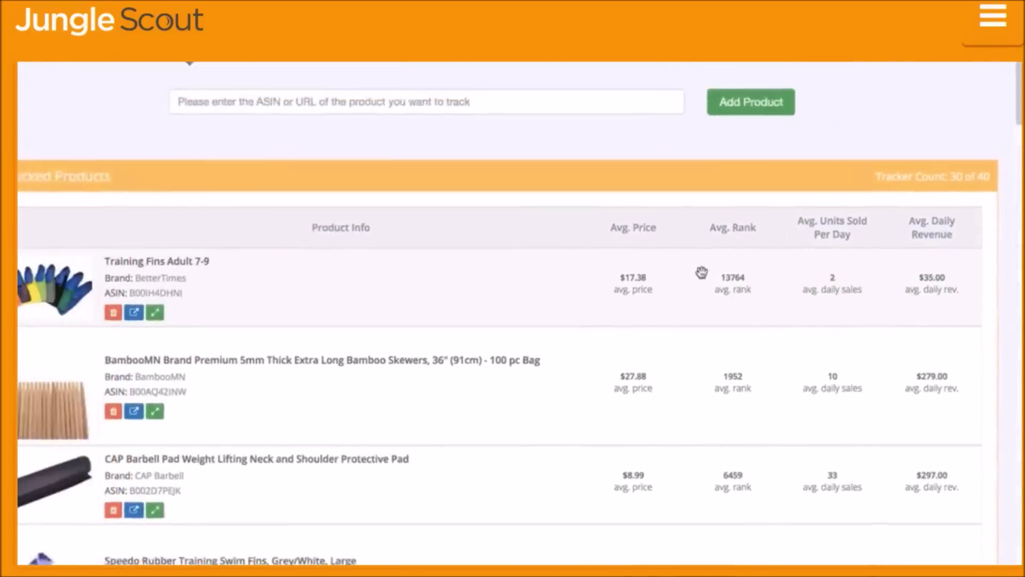
click(155, 312)
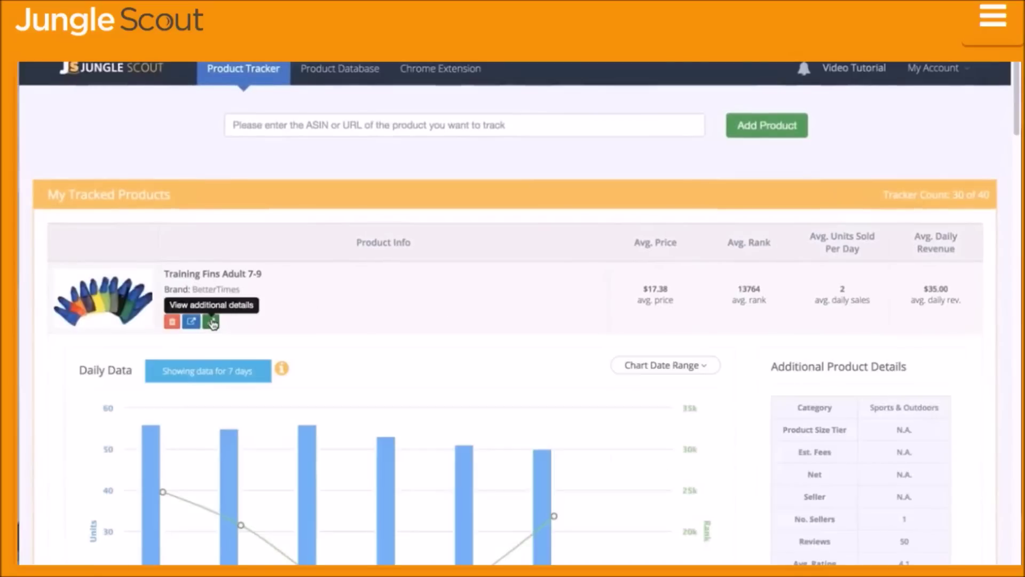
scroll(213, 323, down, 2)
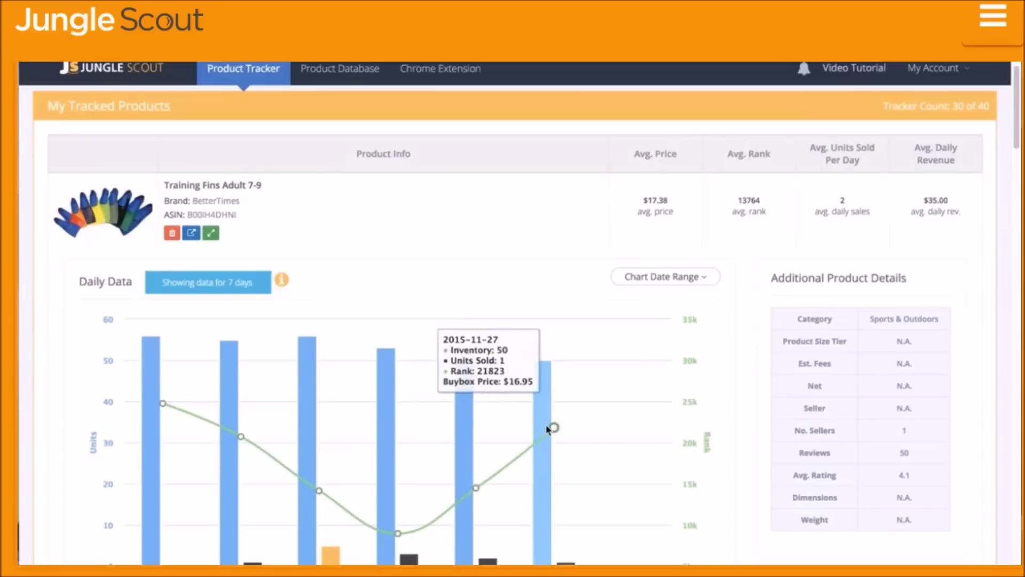
Close the Training Fins daily data and enter ASIN B00A4FL7NK to track a new product
click(211, 232)
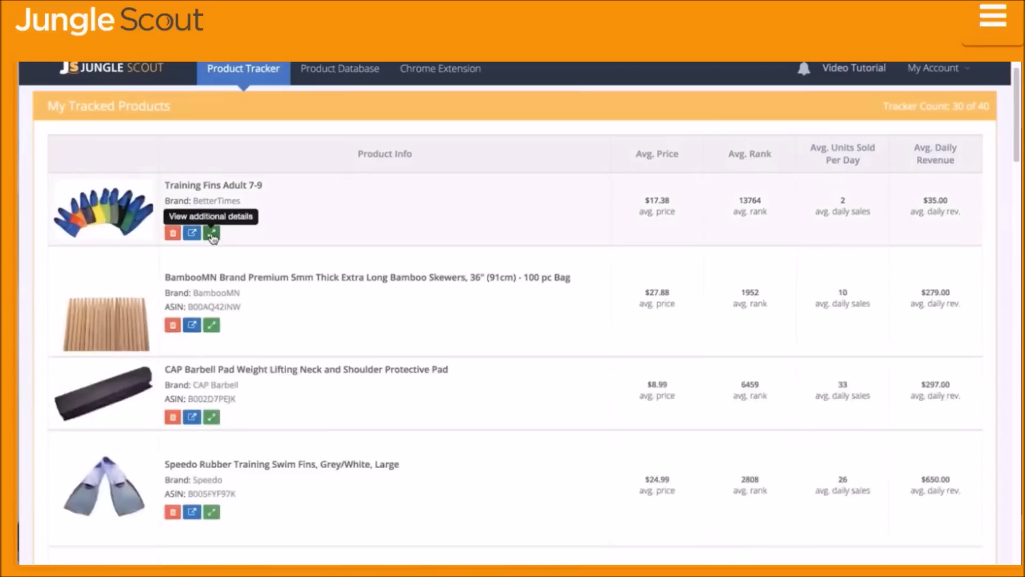
scroll(214, 238, up, 2)
click(254, 126)
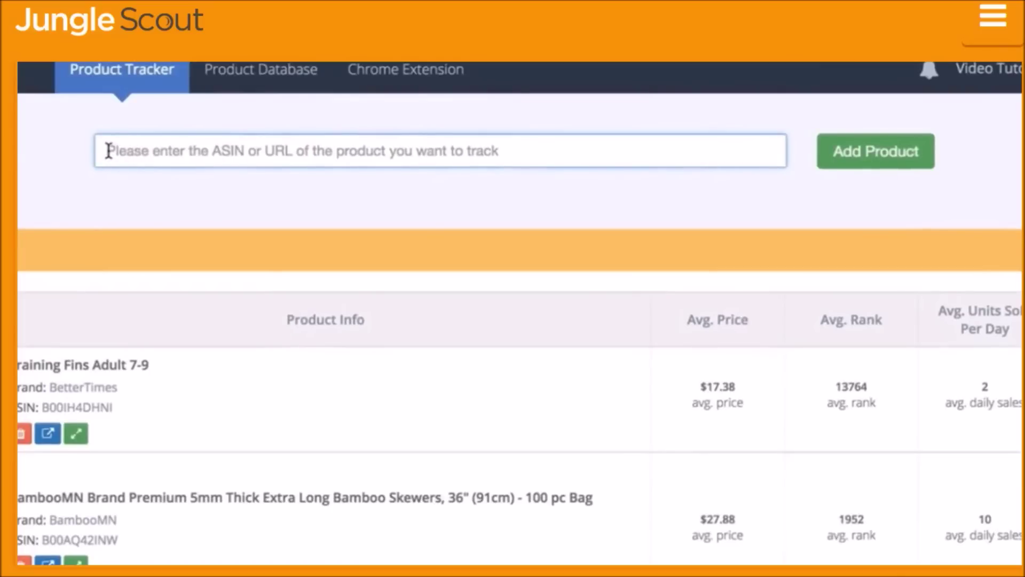
text(B00A4FL7NK)
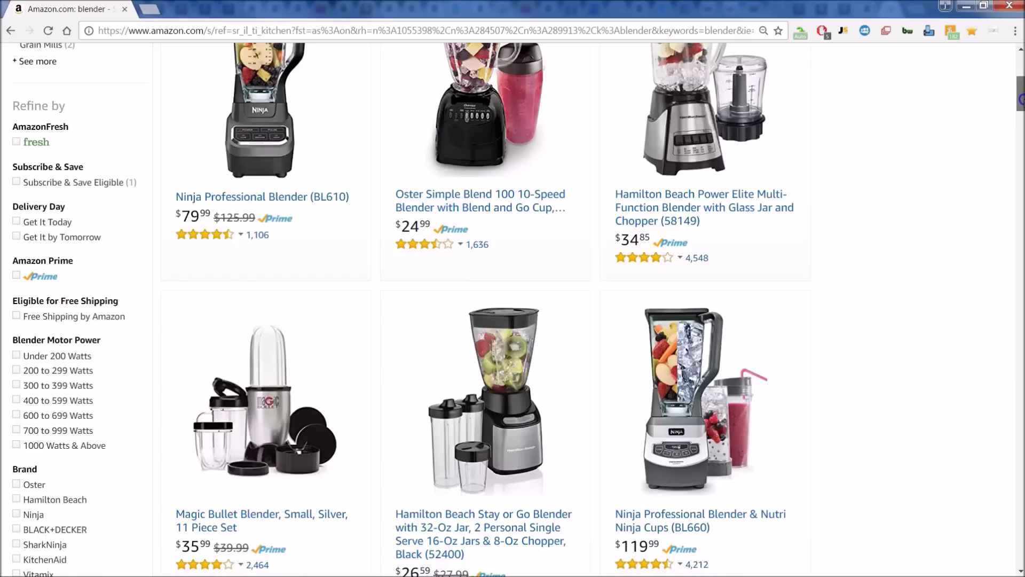
Look over the Amazon blender listings in Small Appliances and their star ratings, ending back at the top
scroll(513, 320, up, 5)
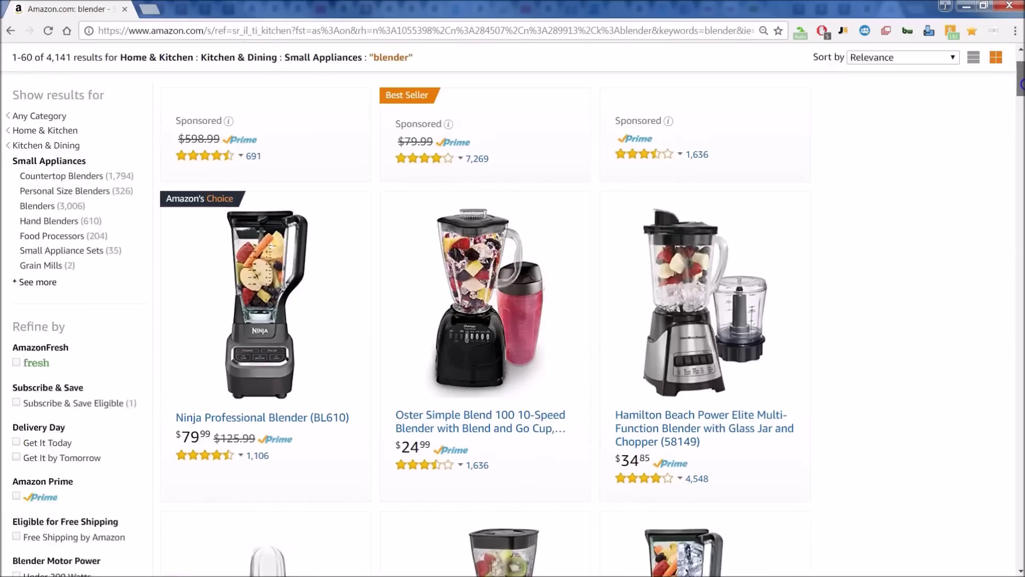
scroll(513, 321, up, 1)
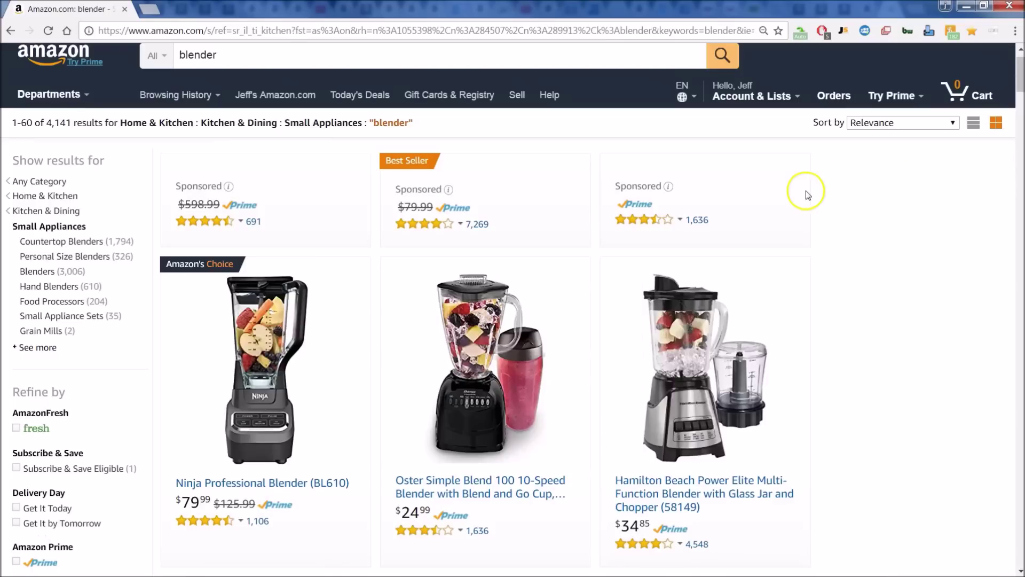
mouse_move(652, 219)
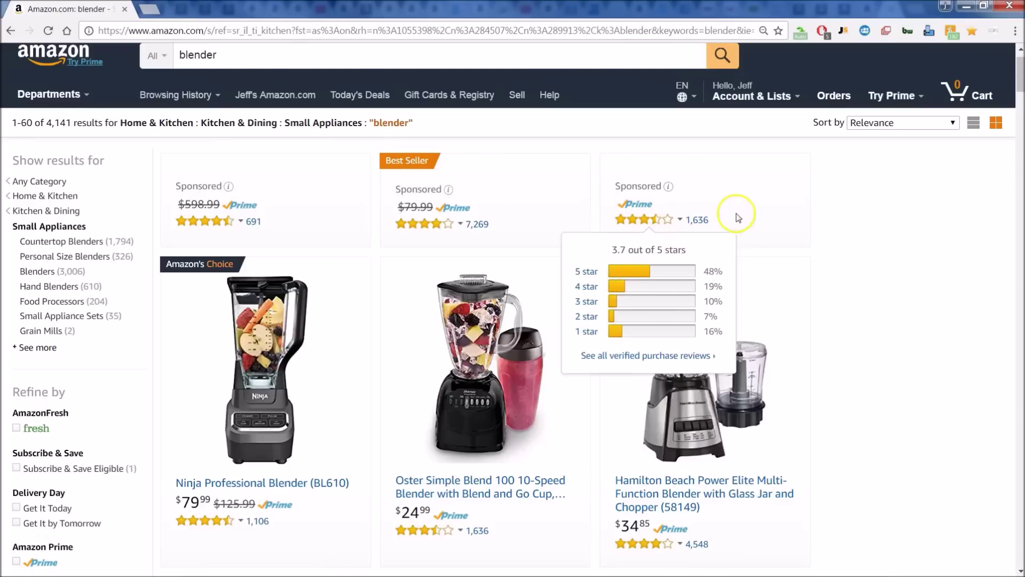
scroll(788, 236, down, 3)
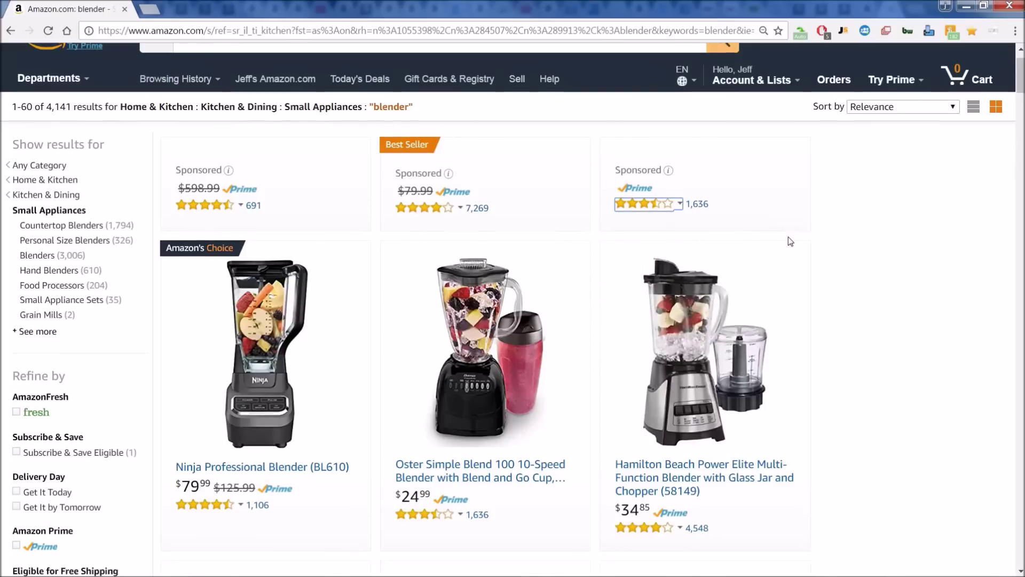
scroll(790, 245, down, 4)
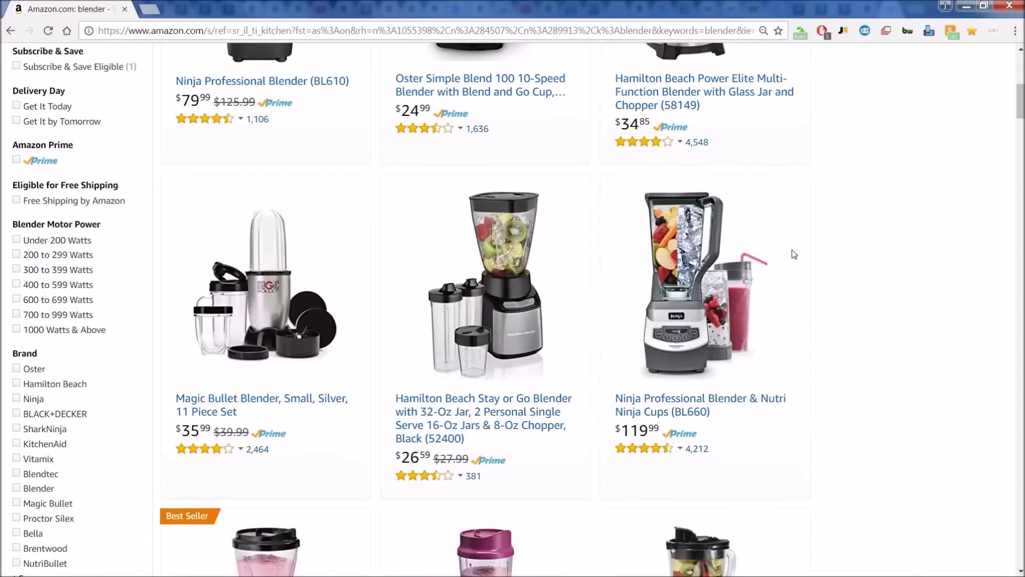
scroll(842, 235, down, 6)
scroll(841, 243, down, 3)
scroll(911, 222, up, 16)
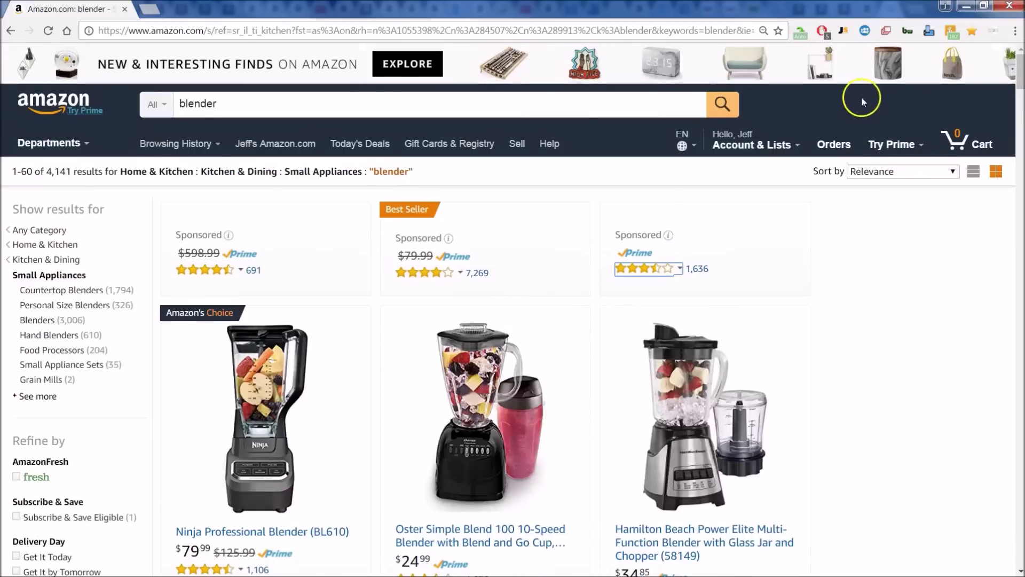
Open the Jungle Scout extension overlay on the blender results and scroll through its sales and revenue estimates
click(842, 30)
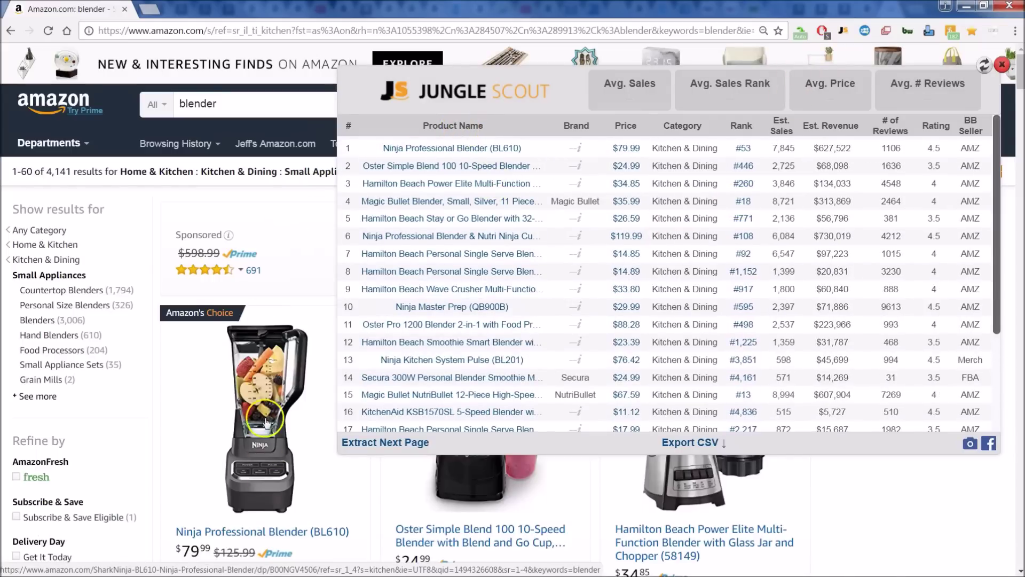
scroll(270, 405, down, 4)
scroll(268, 383, down, 7)
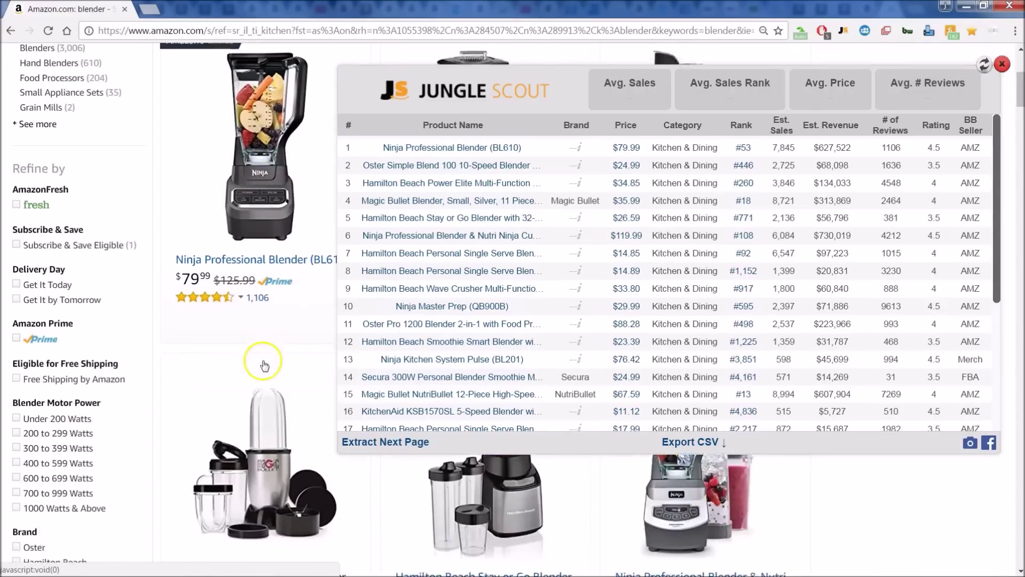
scroll(268, 340, down, 5)
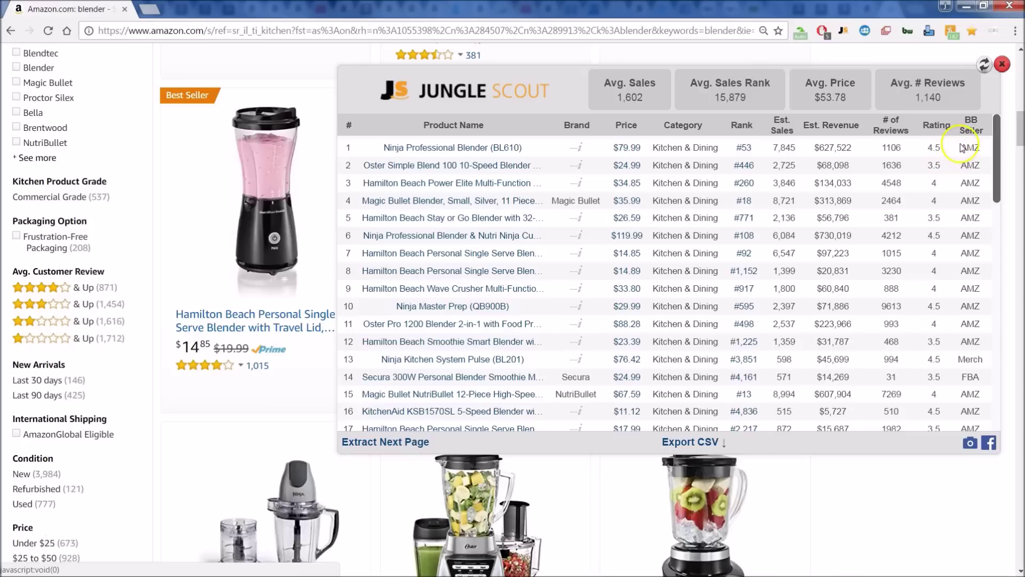
scroll(969, 187, down, 1)
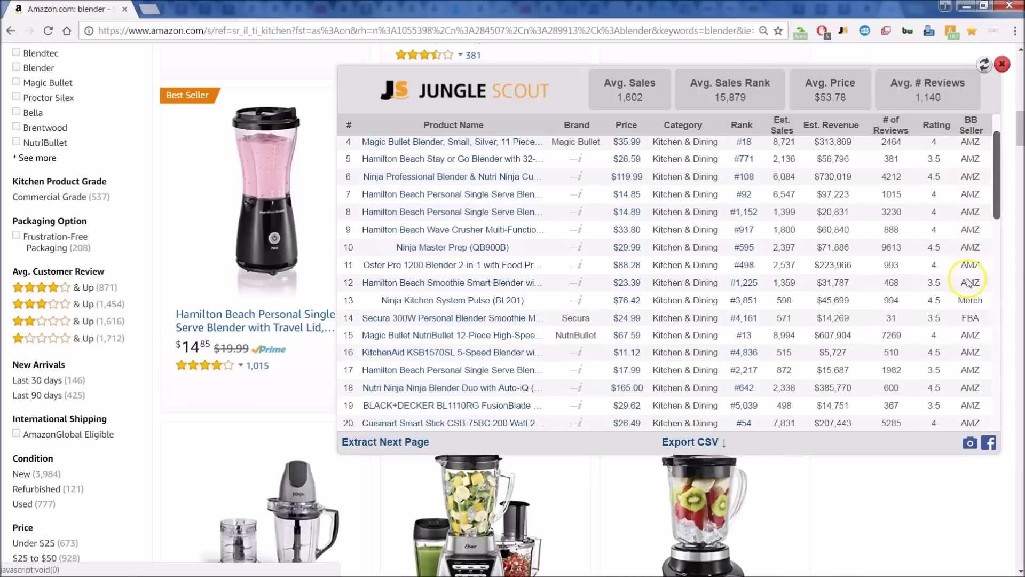
scroll(968, 275, down, 1)
scroll(968, 279, down, 1)
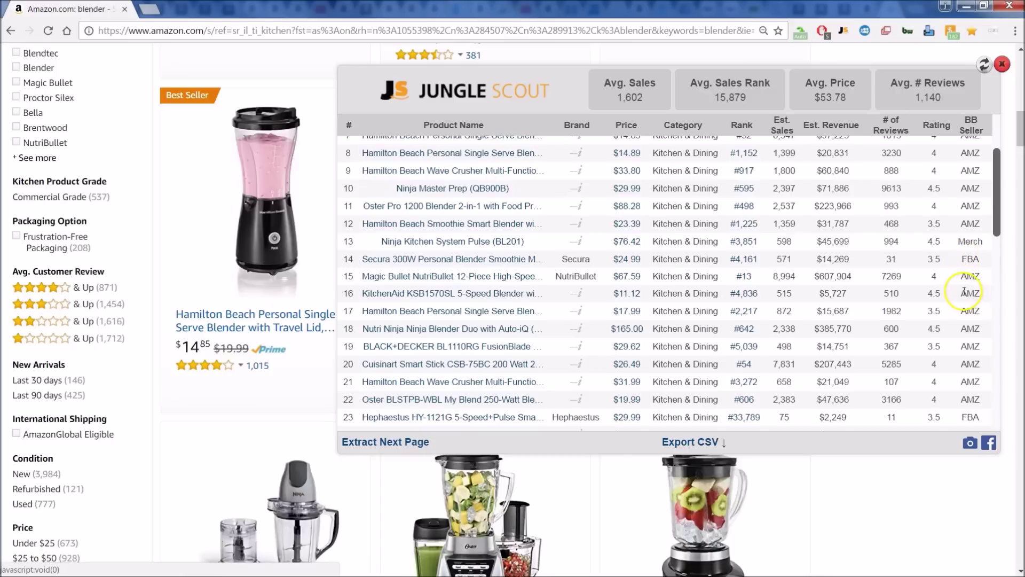
scroll(965, 291, up, 3)
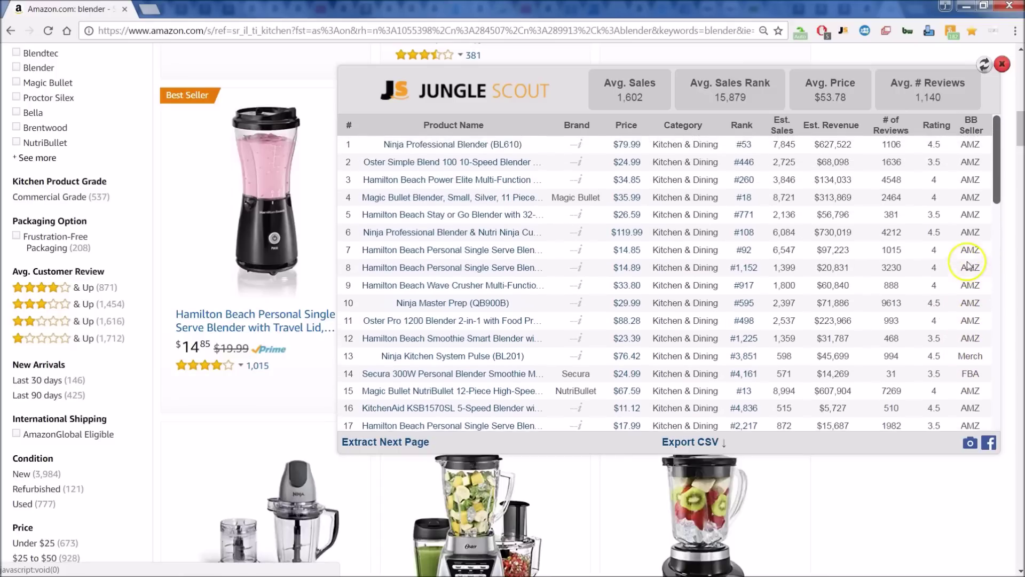
scroll(967, 258, down, 2)
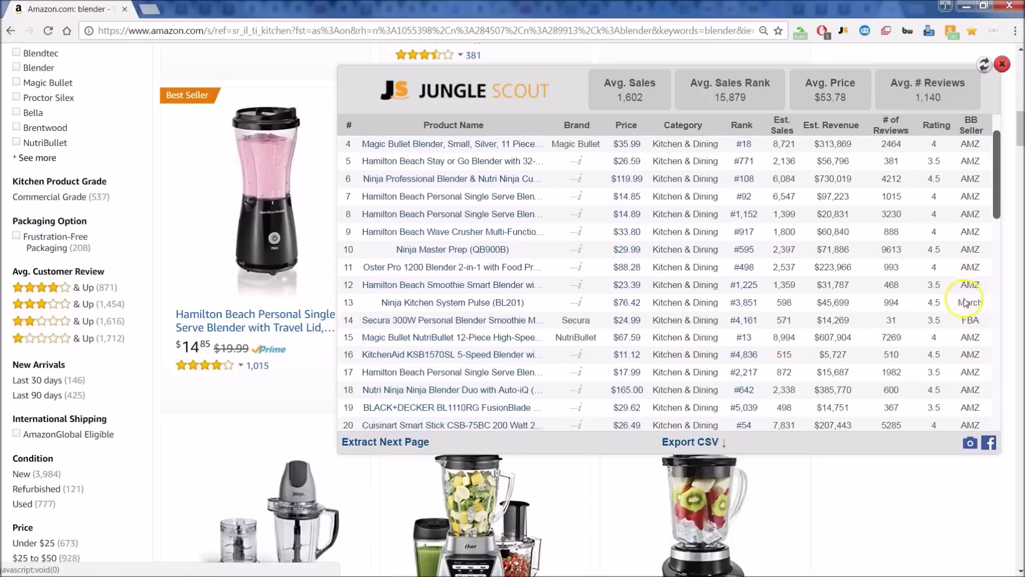
scroll(897, 299, up, 2)
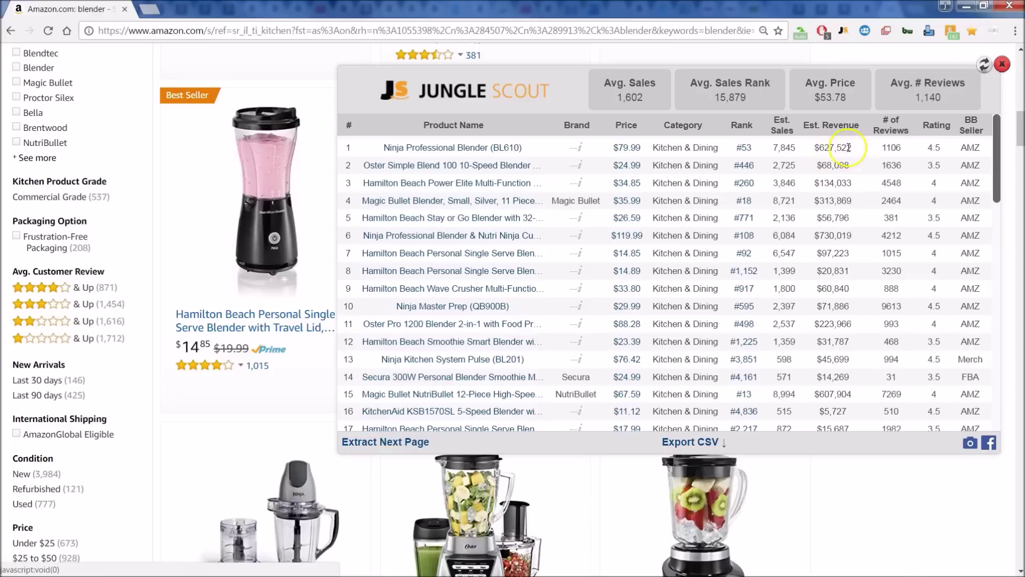
scroll(840, 178, down, 5)
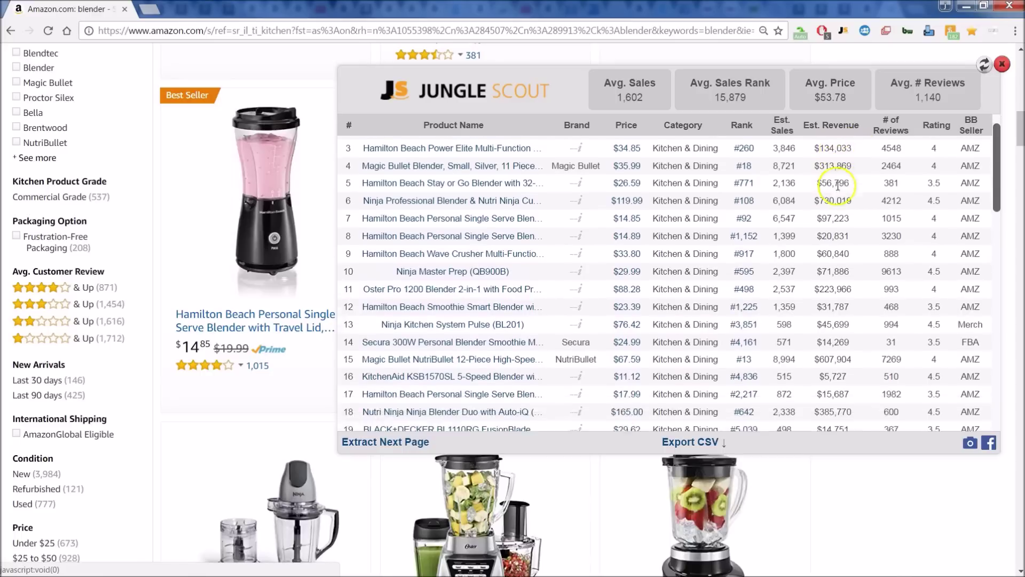
scroll(836, 196, down, 2)
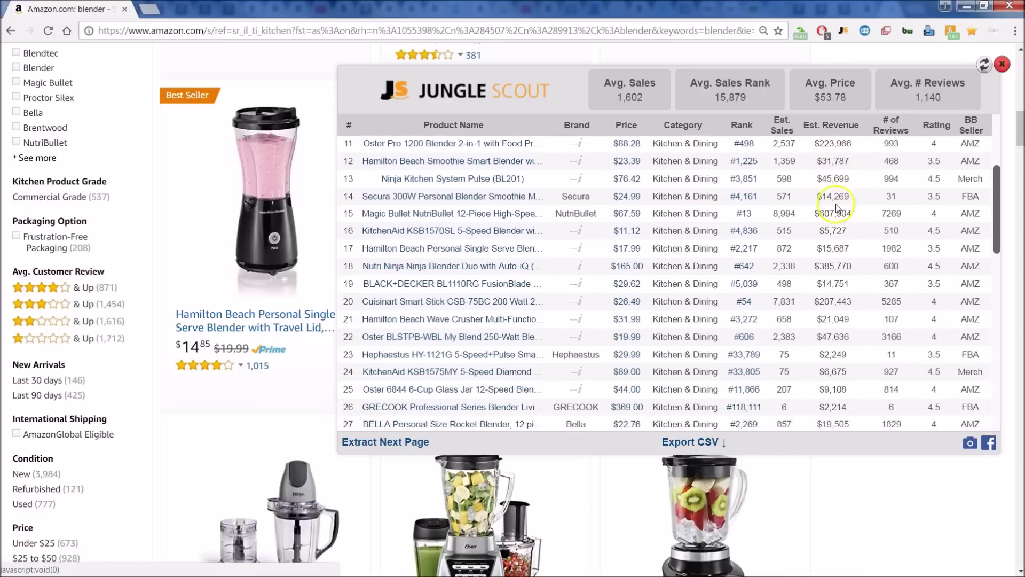
scroll(837, 206, down, 3)
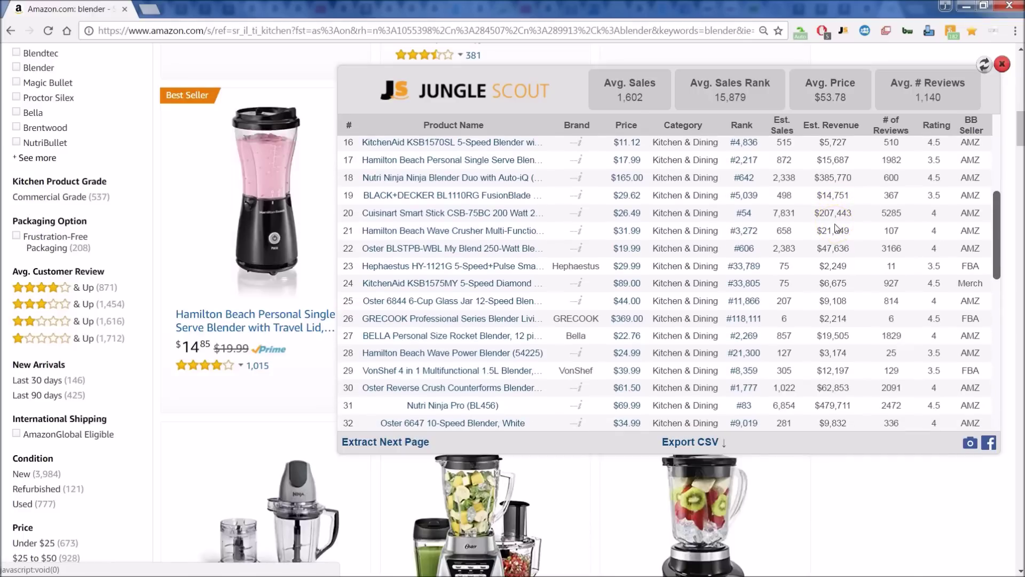
scroll(837, 227, up, 8)
scroll(836, 227, up, 3)
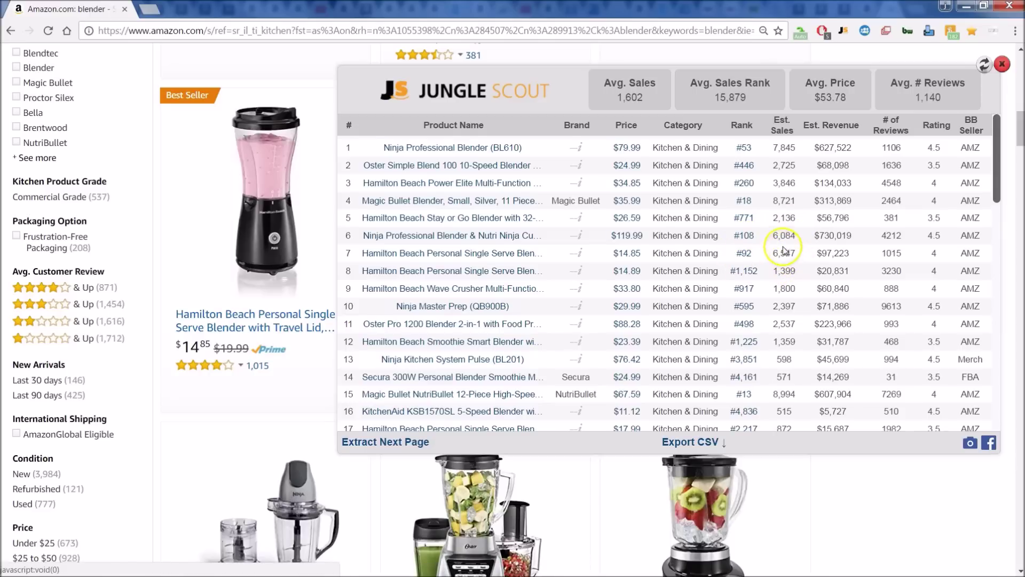
scroll(753, 246, down, 3)
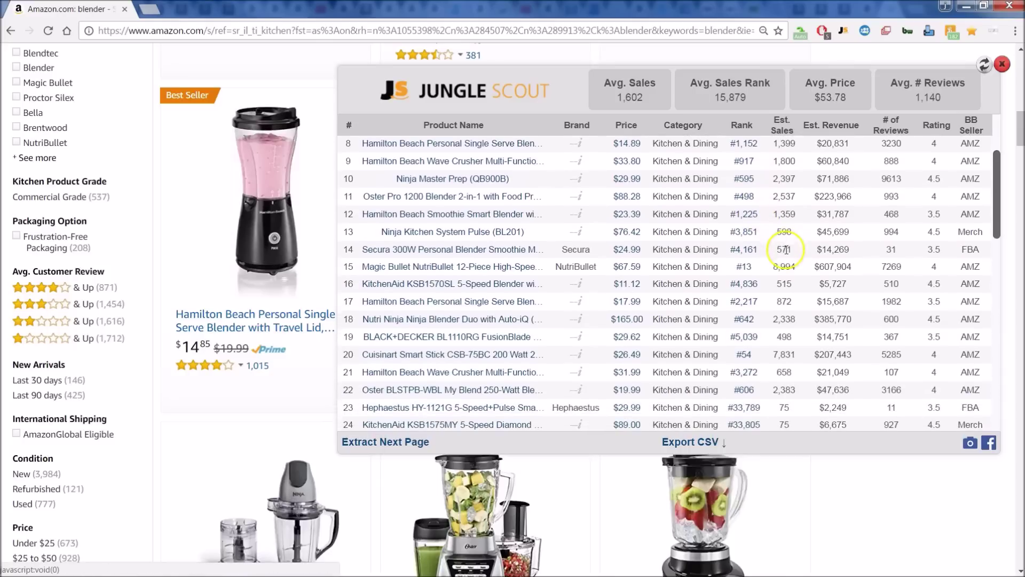
scroll(788, 250, down, 2)
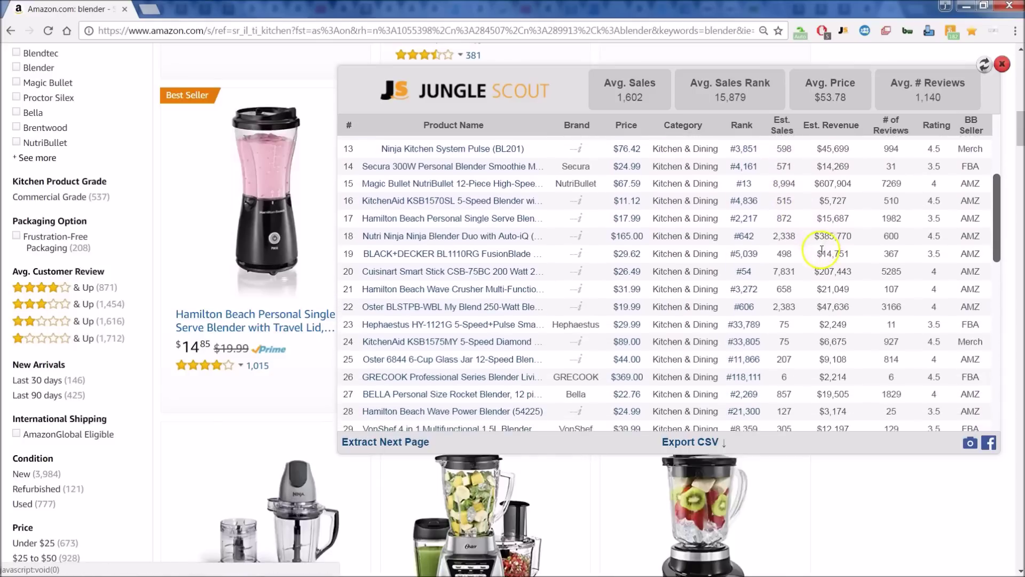
scroll(801, 255, down, 1)
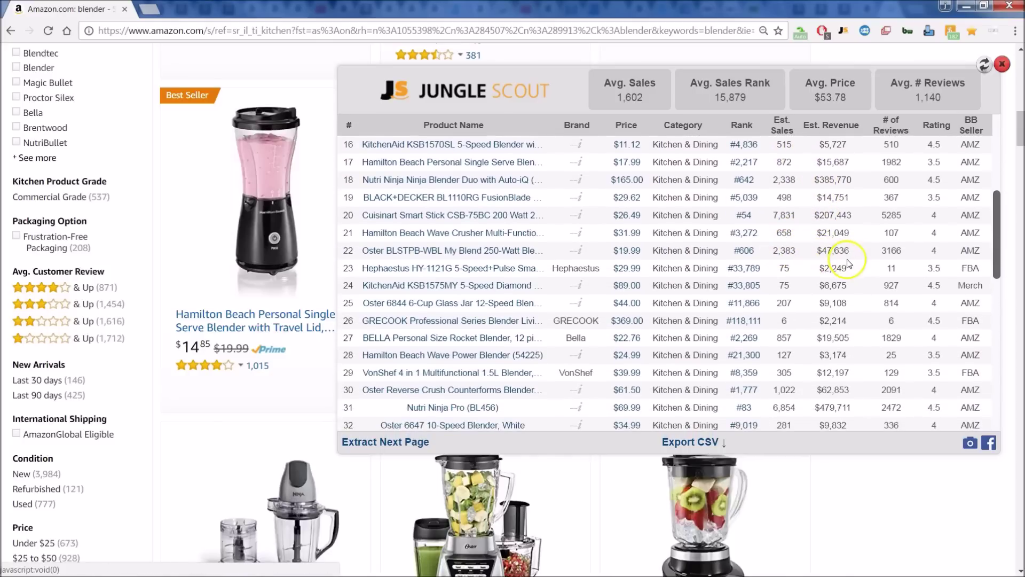
scroll(842, 257, down, 2)
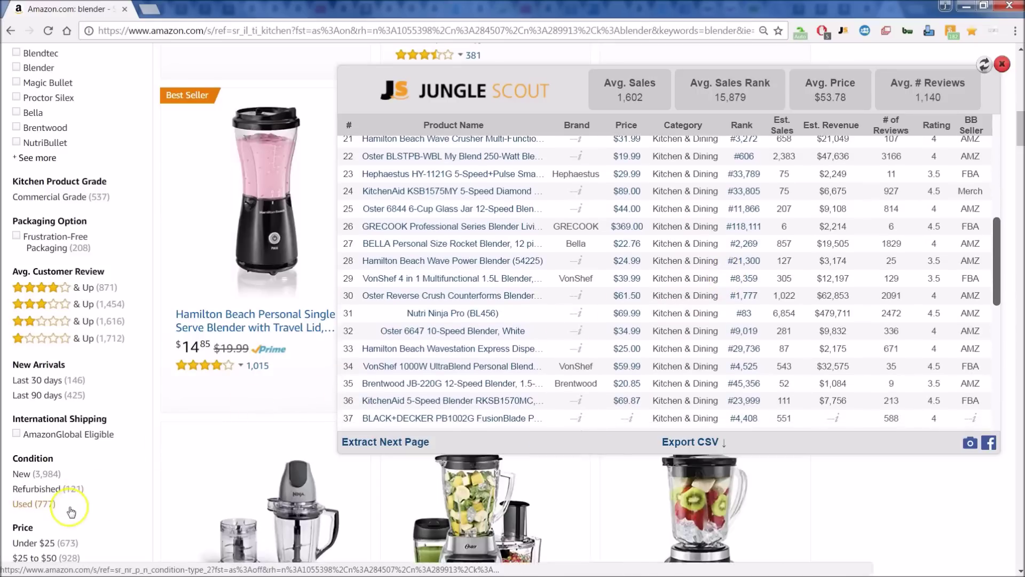